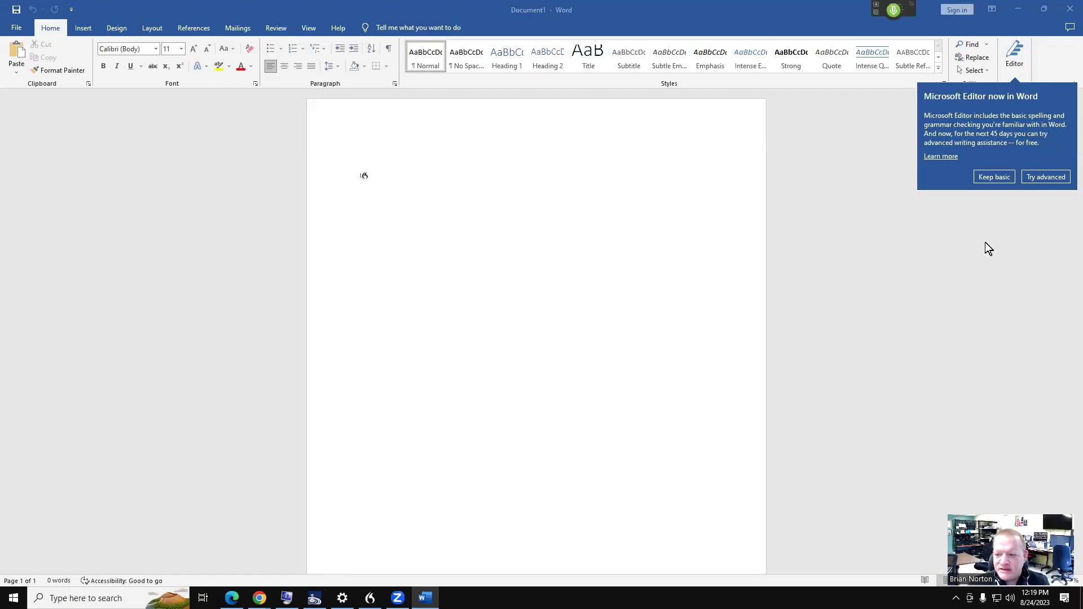
Choose 'Keep basic' on the Microsoft Editor announcement to leave the blank Document1
left_click(990, 177)
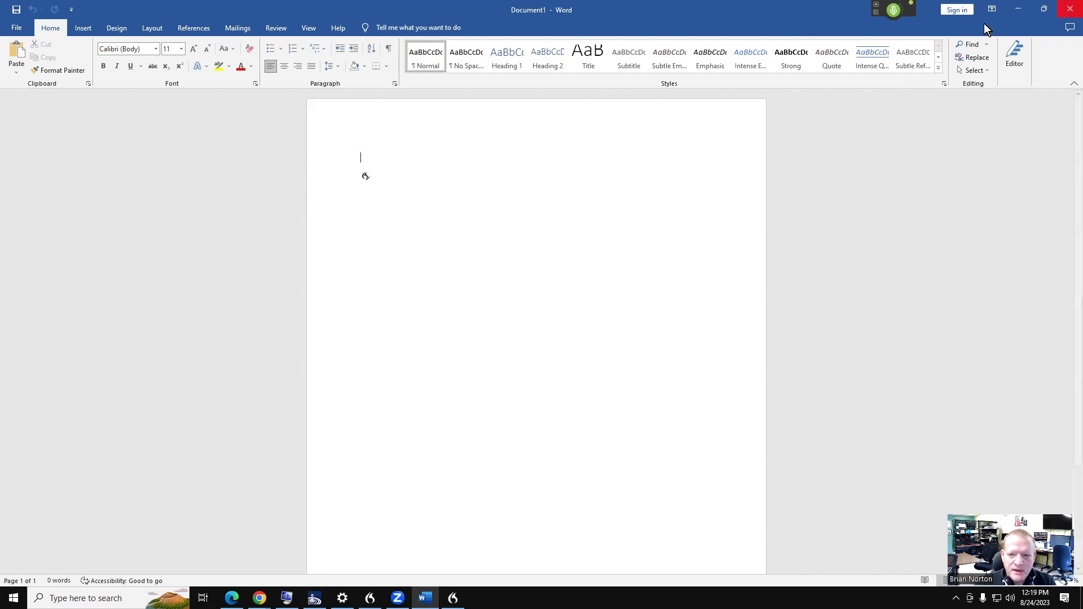
Turn off Dragon's microphone and close the dictation box and Manage Custom Commands dialog
left_click(894, 21)
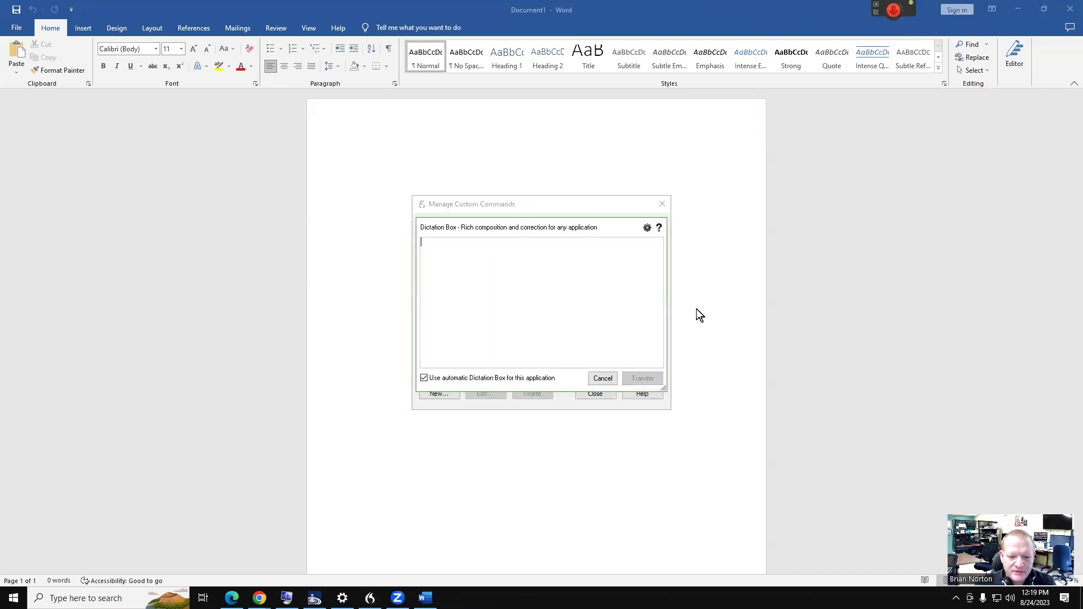
left_click(603, 378)
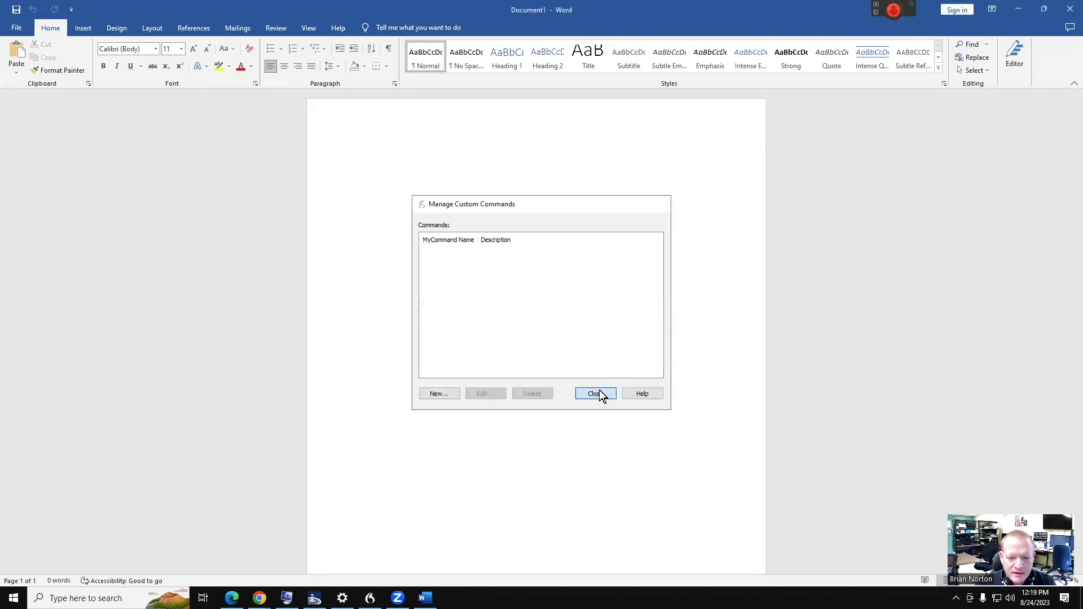
left_click(593, 395)
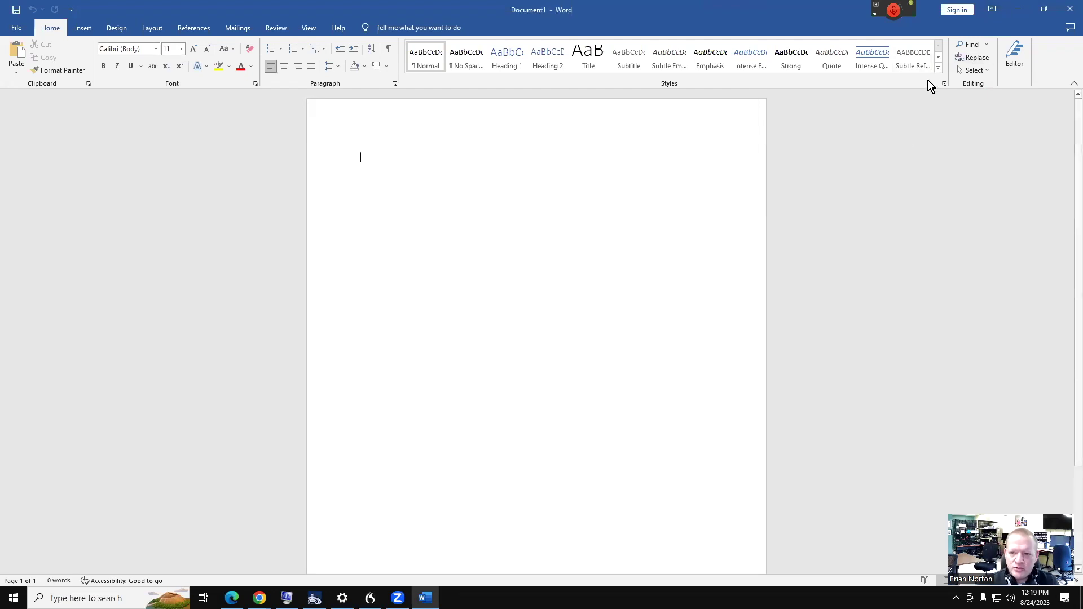
Start a new custom command via DragonBar Tools > Add New Command
mouse_move(893, 8)
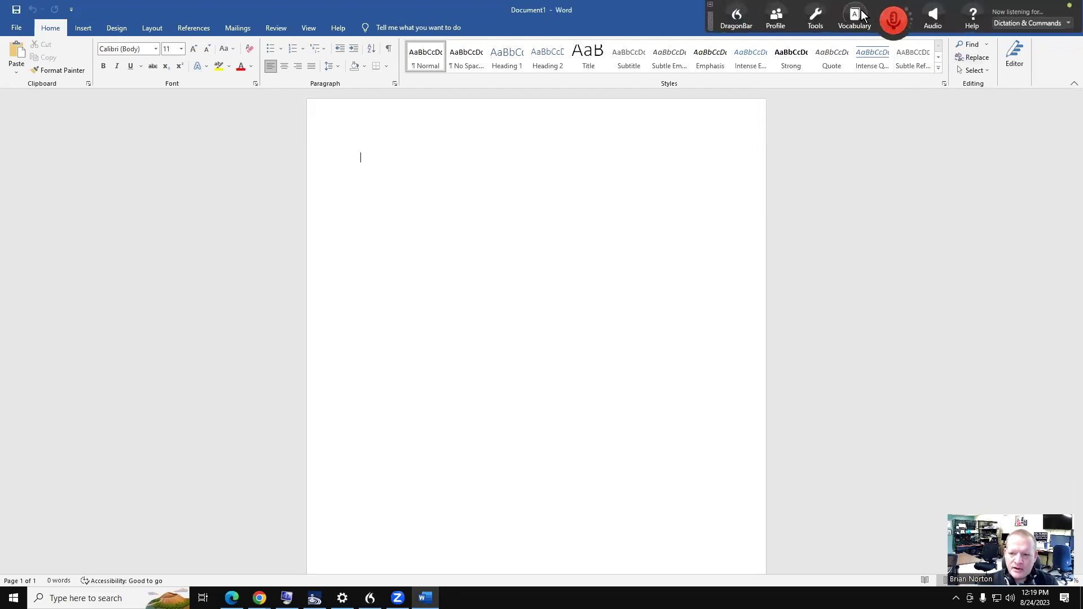
left_click(815, 20)
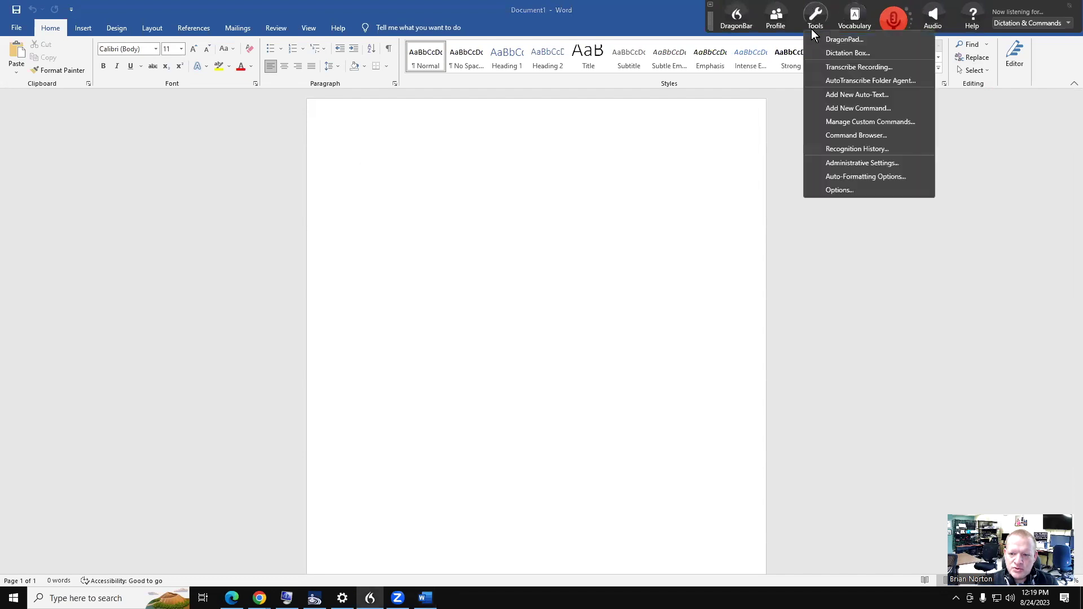
left_click(845, 109)
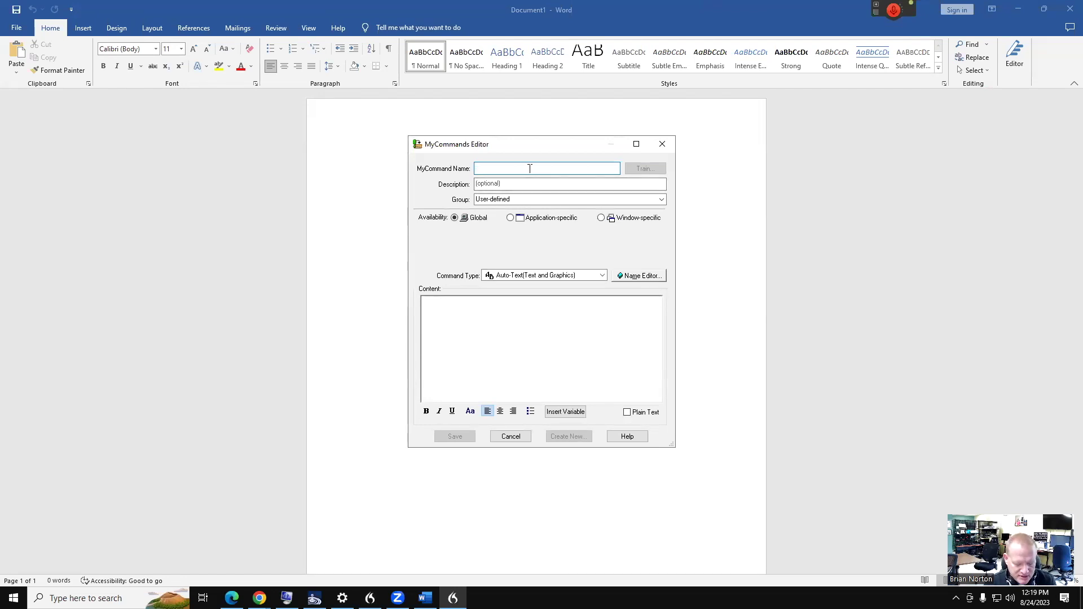
Name the command 'My Address' and view the Command Type options
type("M")
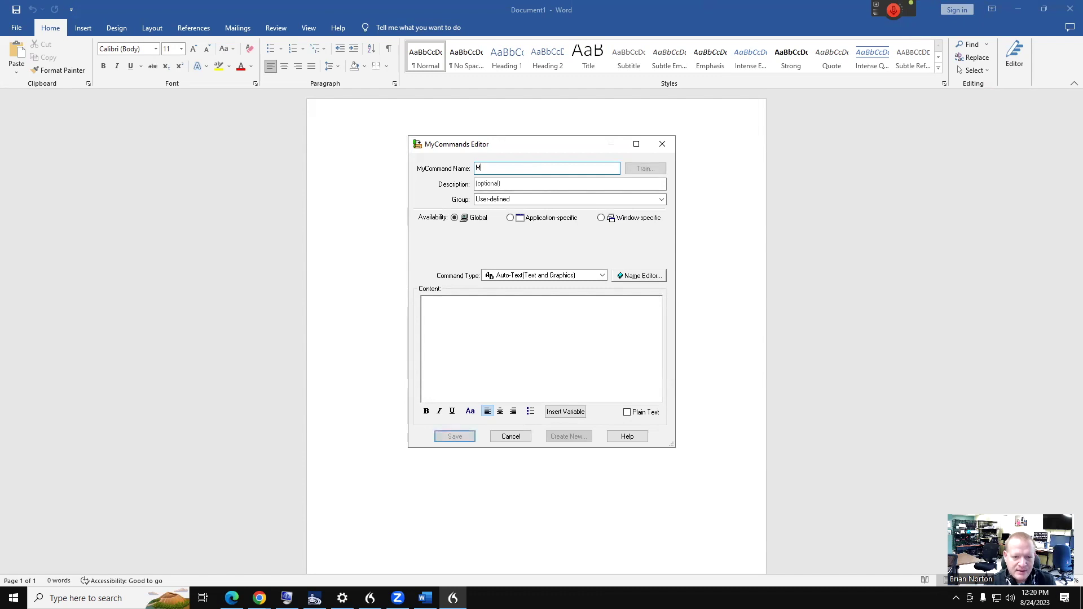
type("y Address")
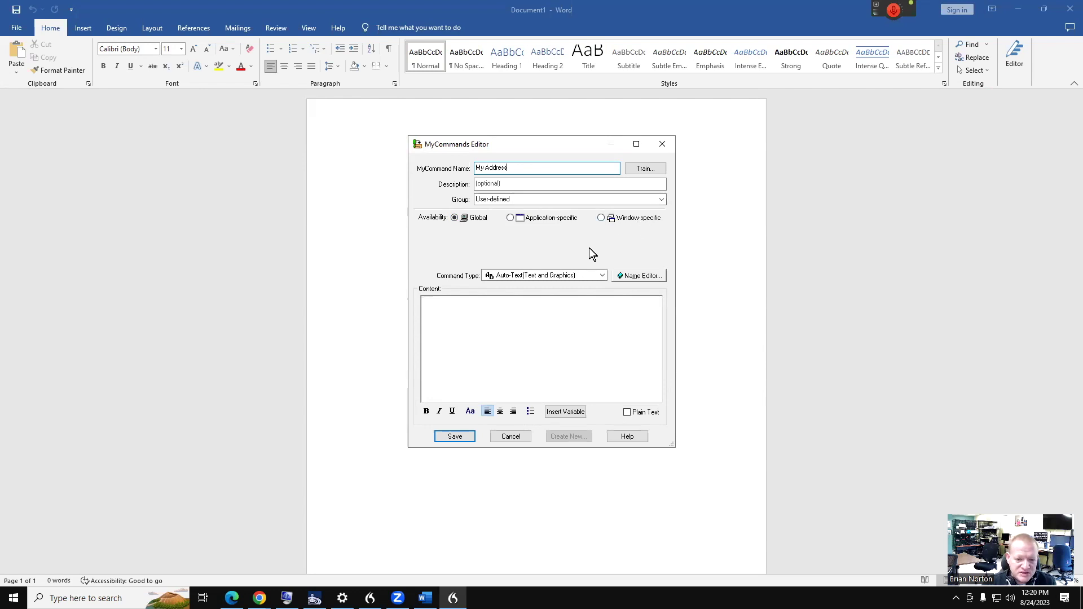
left_click(603, 276)
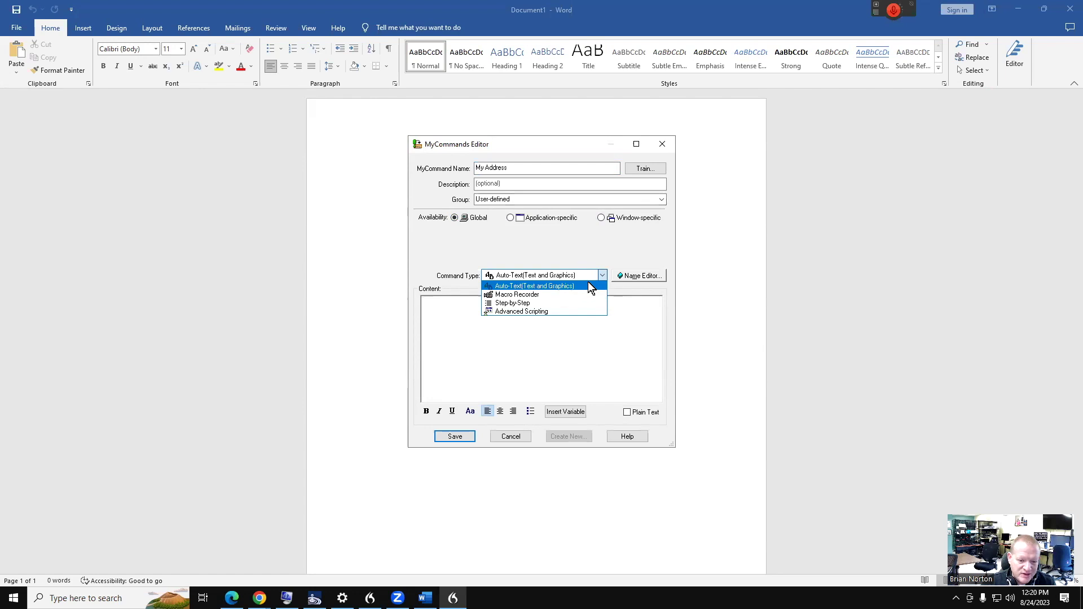
Keep the Auto-Text type and enter a person's full name as the first content line
left_click(633, 303)
left_click(623, 310)
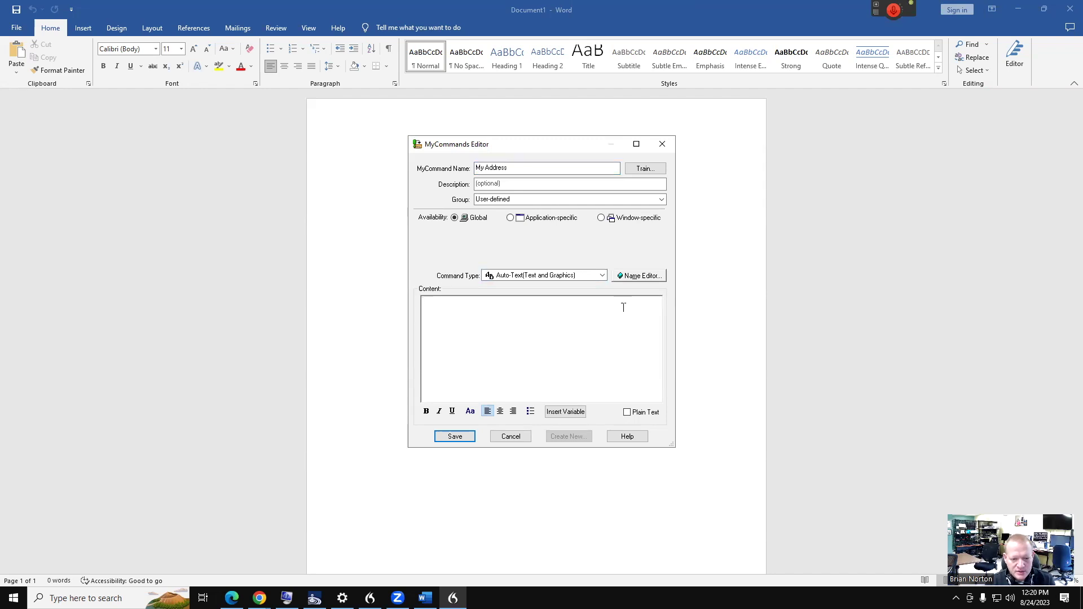
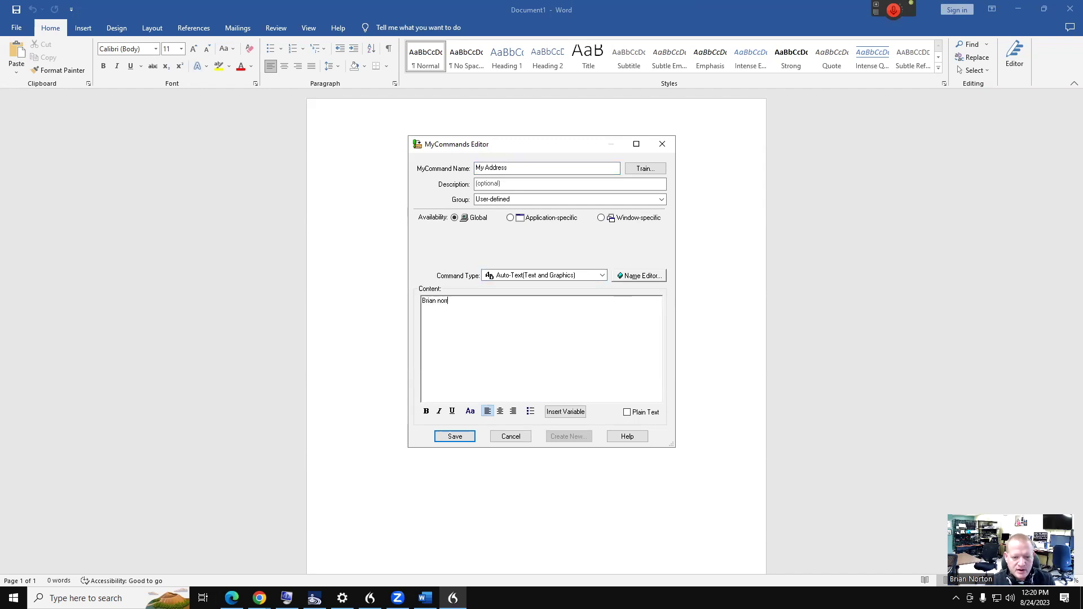
key("Return")
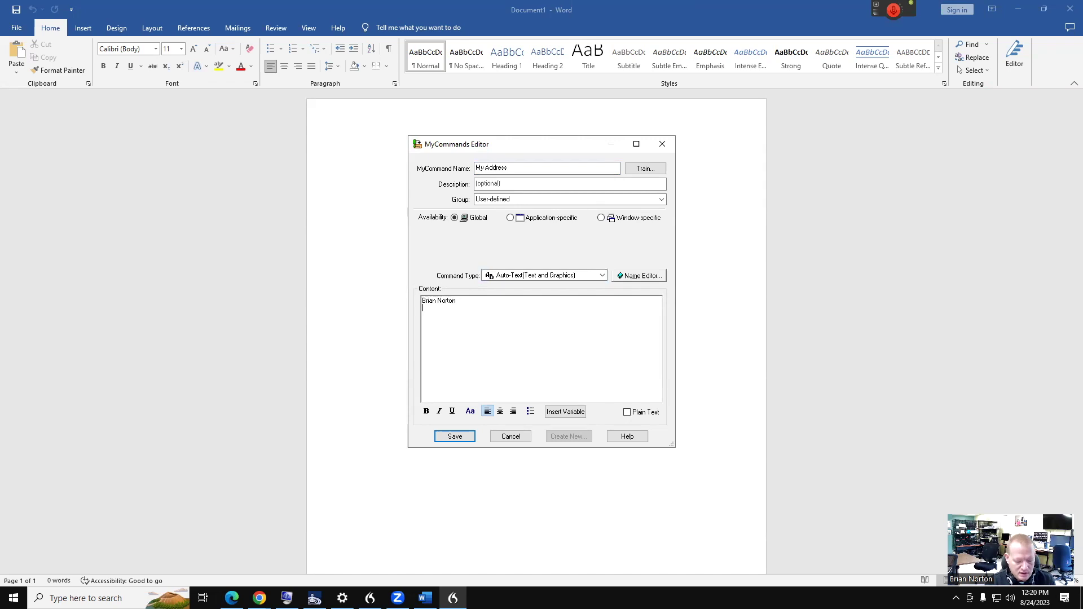
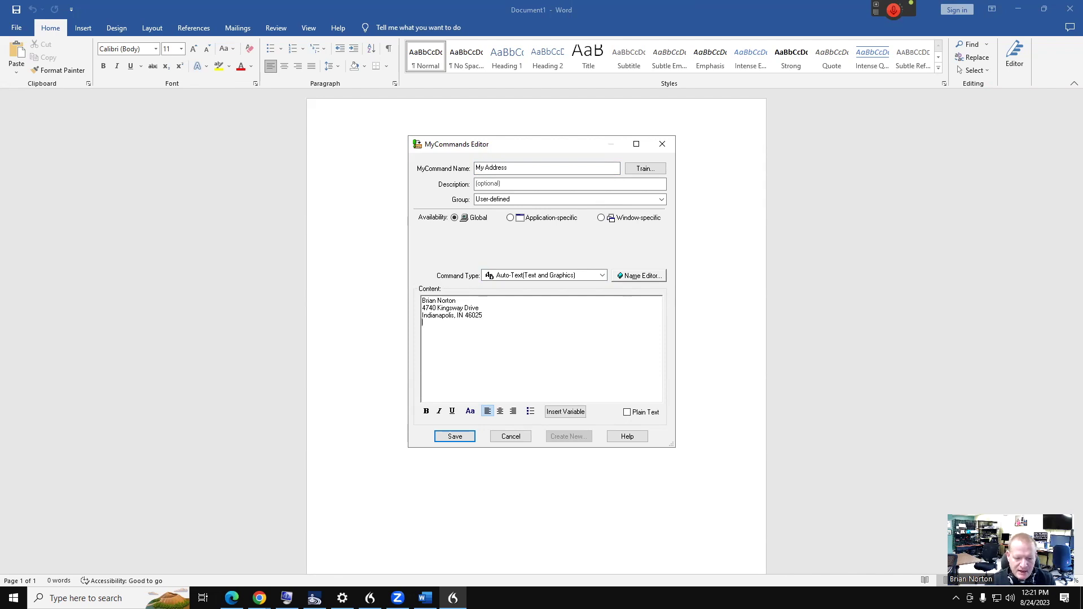
Add the street, city and ZIP address line plus three filler lines, left-aligned
key("Return")
type("aajldkfja;dlk ")
type("afdja;lkdj;l")
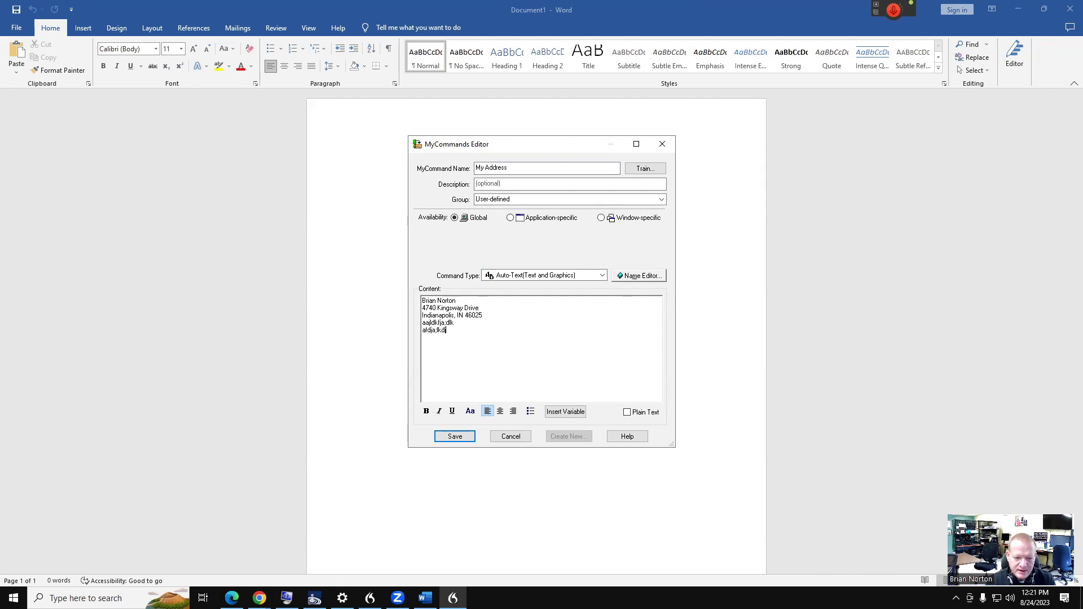
key("Return")
type("alfj;ladkjf;l")
key("Return")
type("lakdfj;ladk")
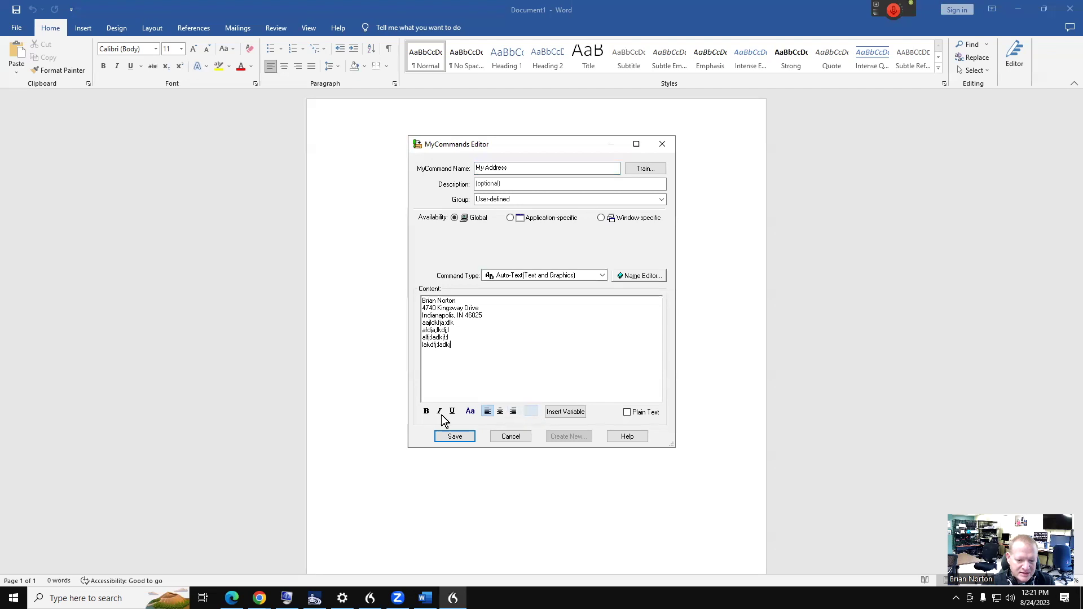
left_click(488, 412)
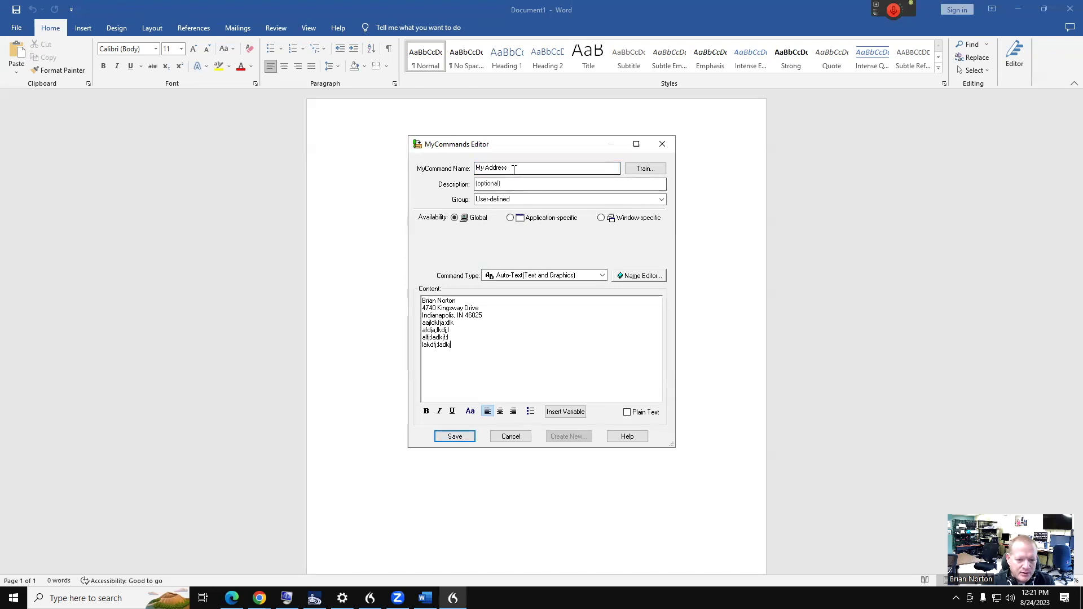
Save My Address, then dictate it with the microphone on to insert the address into Document1
left_click(455, 437)
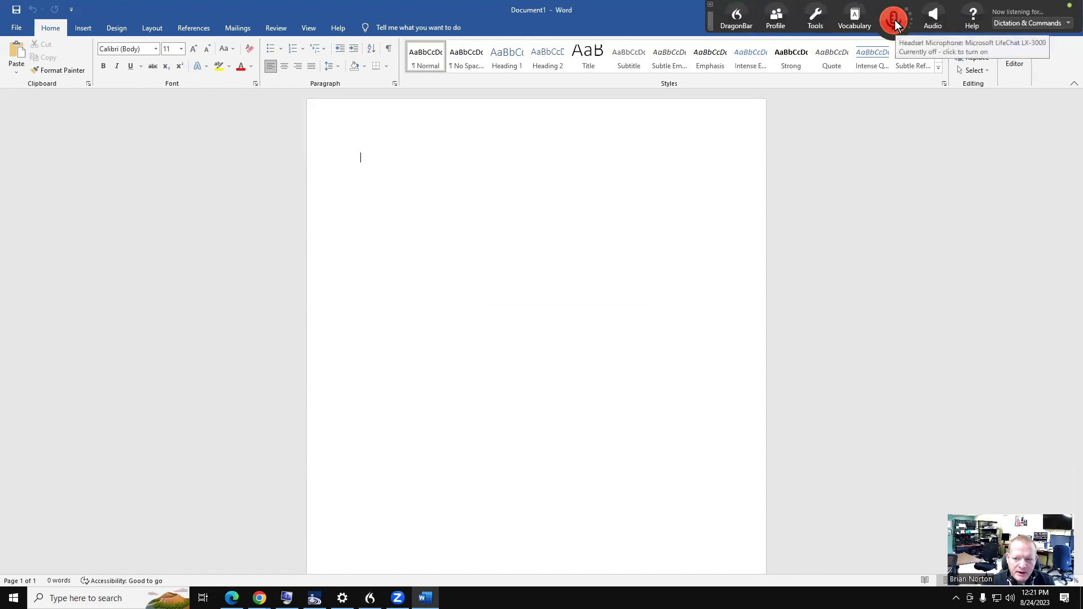
left_click(895, 19)
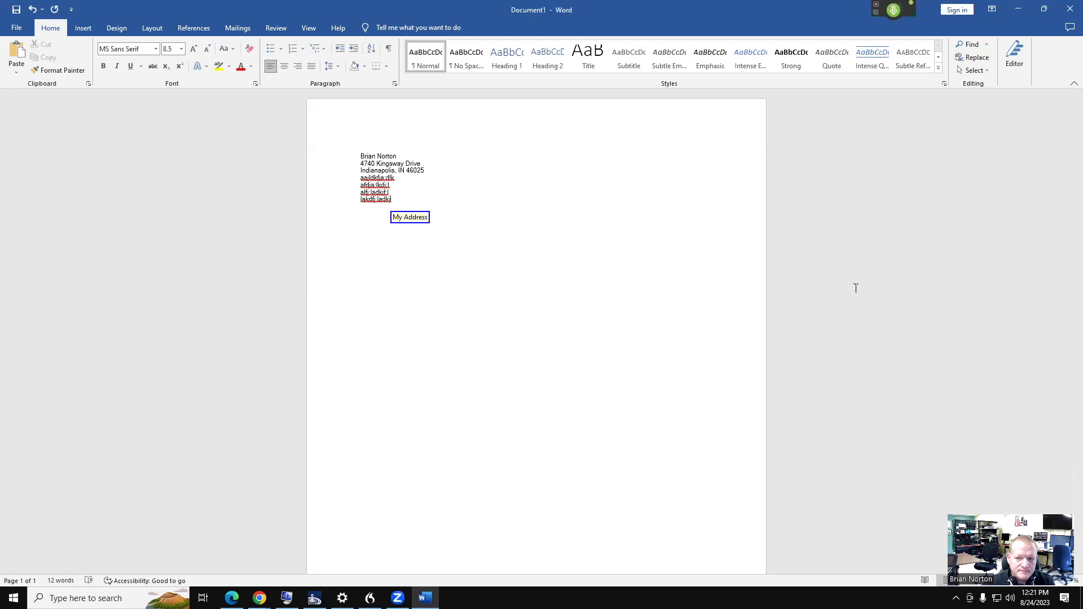
left_click(895, 10)
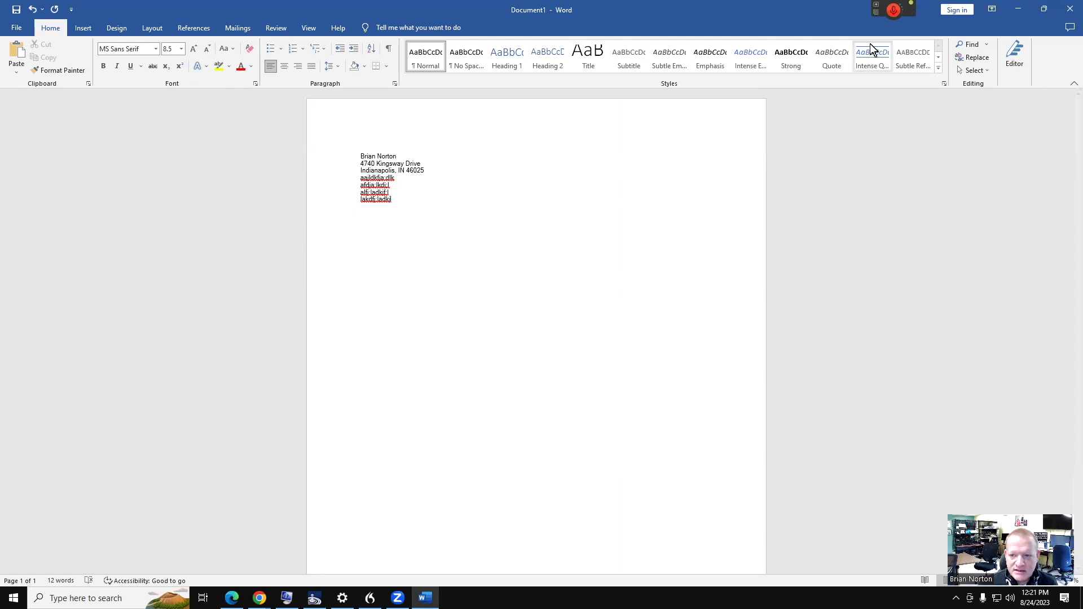
Open a fresh command editor from Tools > Add New Command and list the command types
mouse_move(888, 8)
left_click(816, 17)
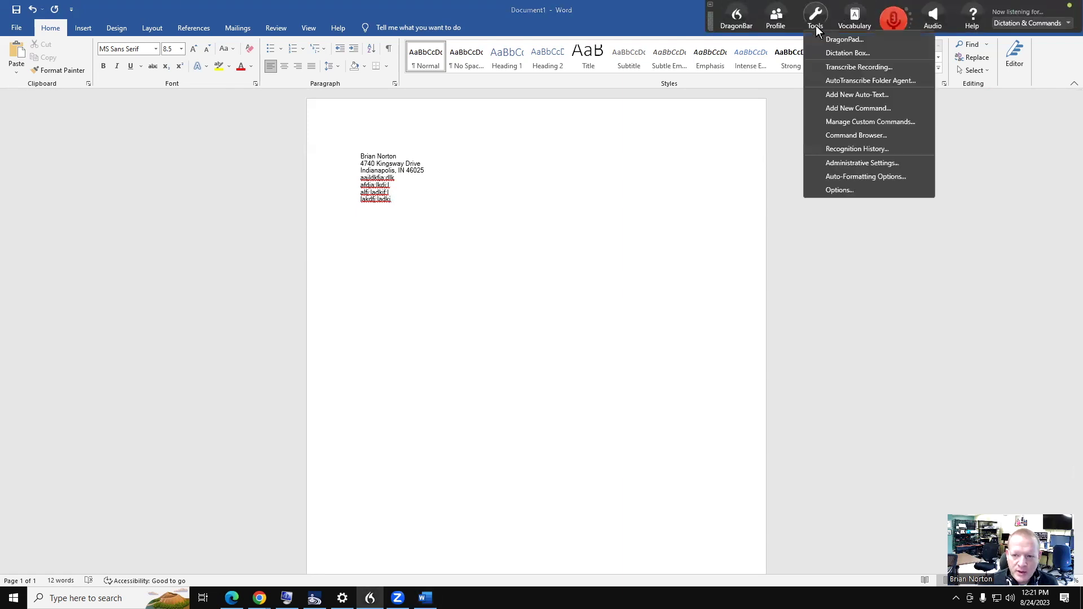
left_click(847, 106)
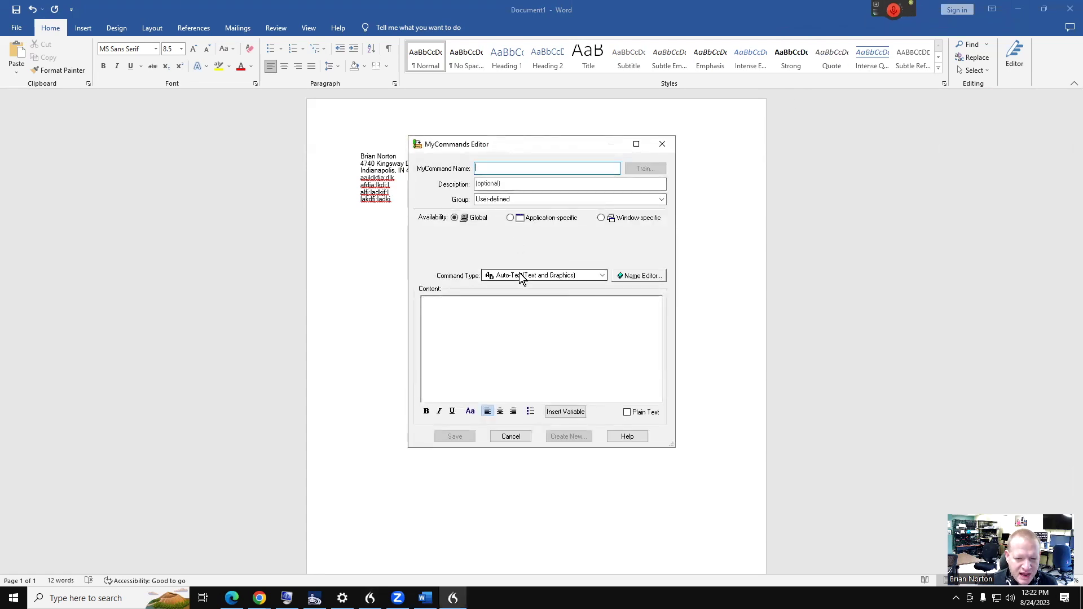
left_click(520, 277)
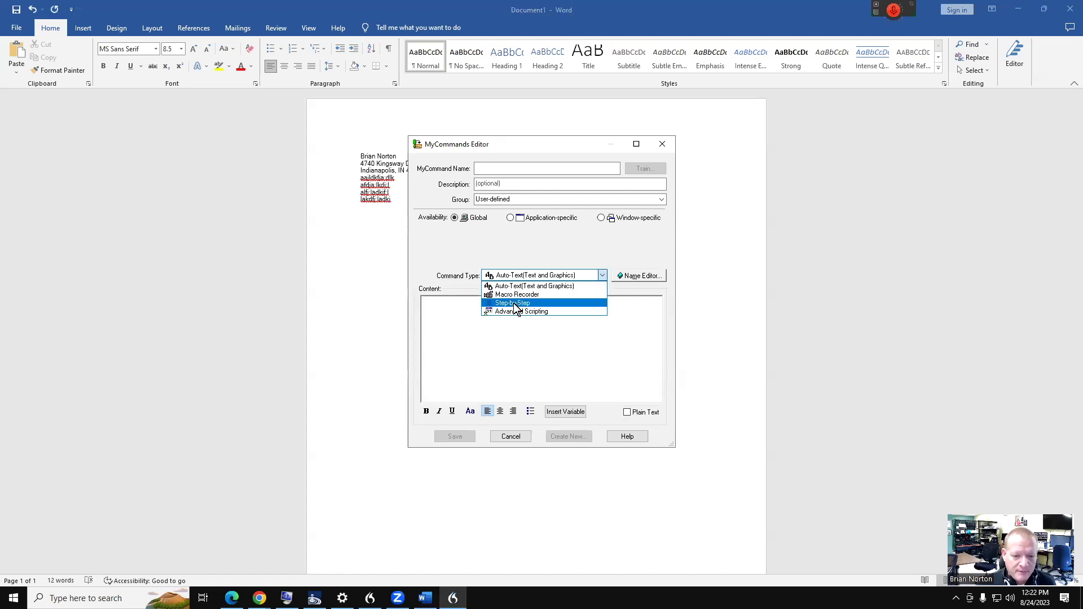
Try Step-by-Step and its step kinds, then set the command type to Advanced Scripting
left_click(515, 303)
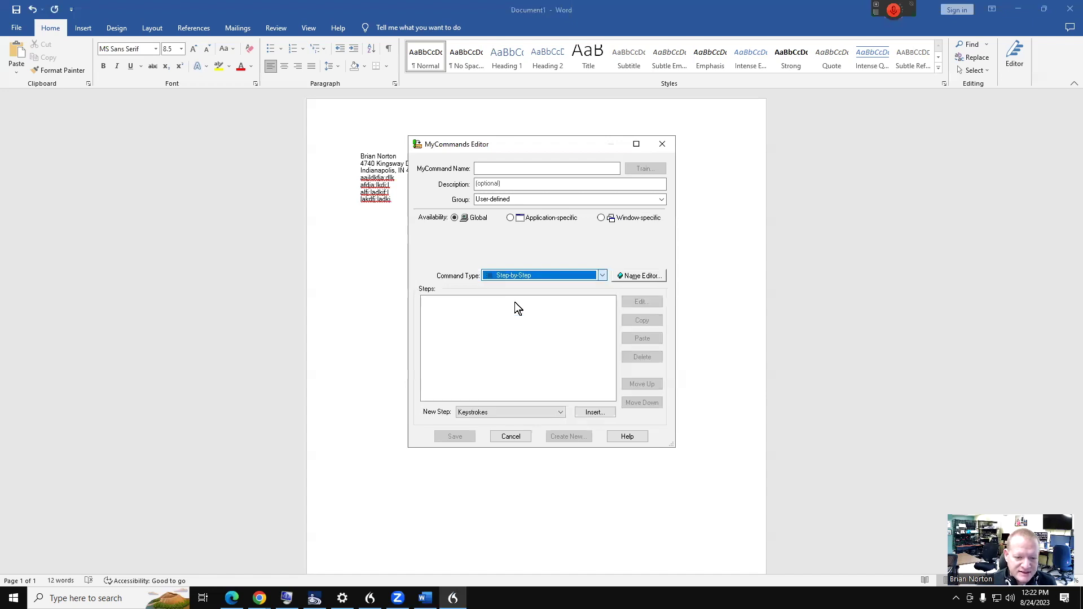
left_click(560, 411)
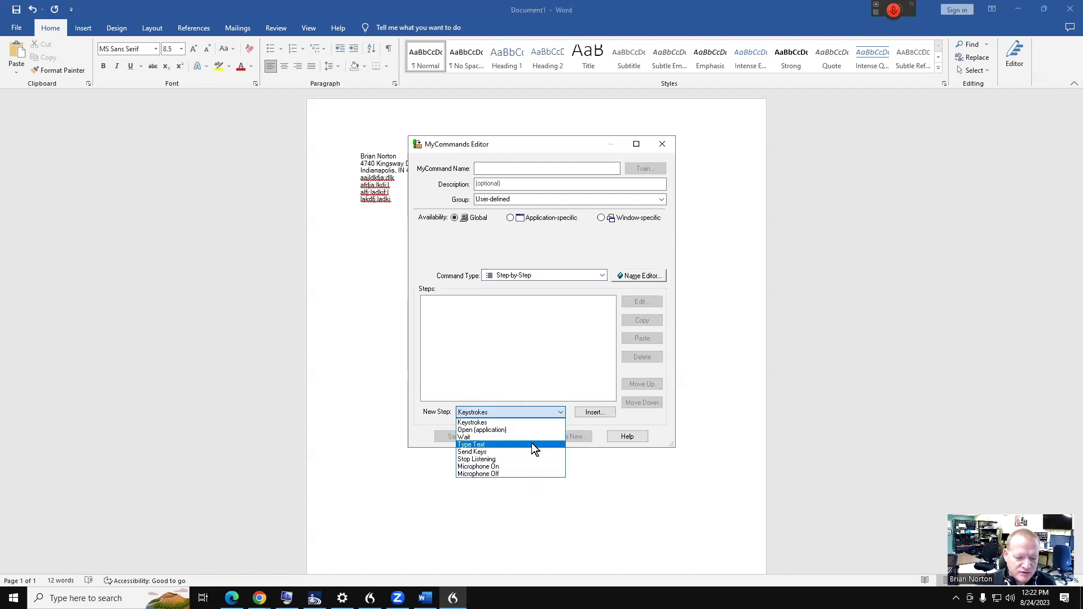
left_click(576, 338)
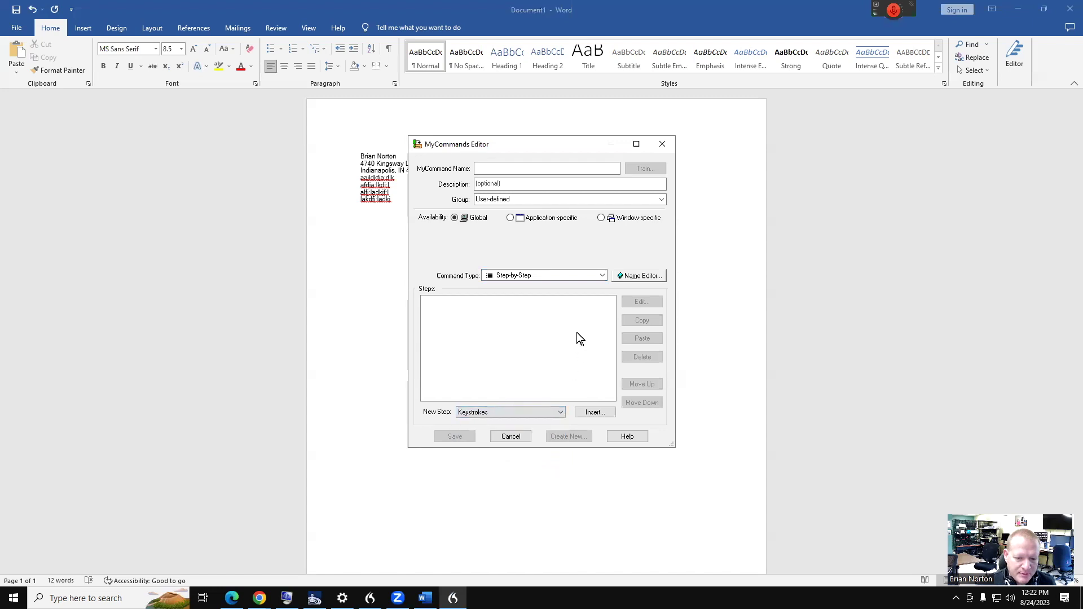
left_click(601, 274)
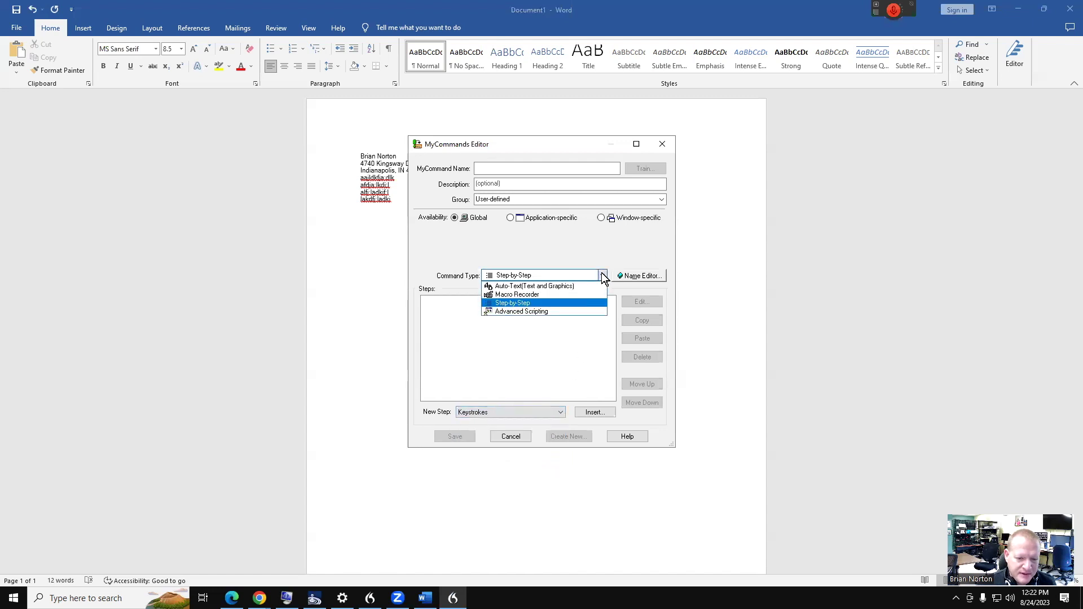
left_click(580, 312)
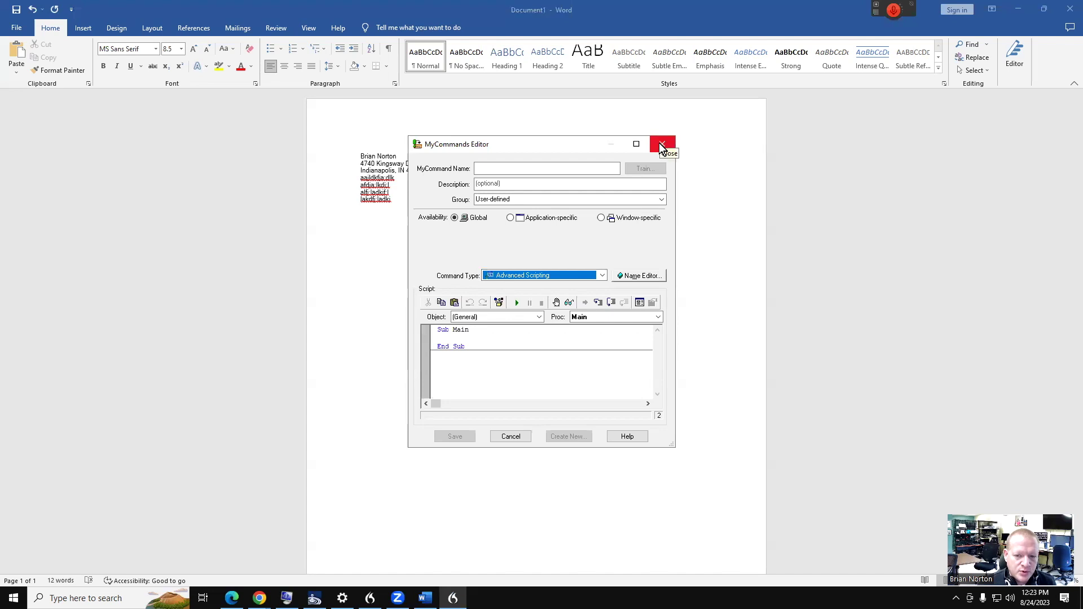
Cycle the command type through Macro Recorder and Step-by-Step, ending on Auto-Text
left_click(602, 275)
left_click(574, 296)
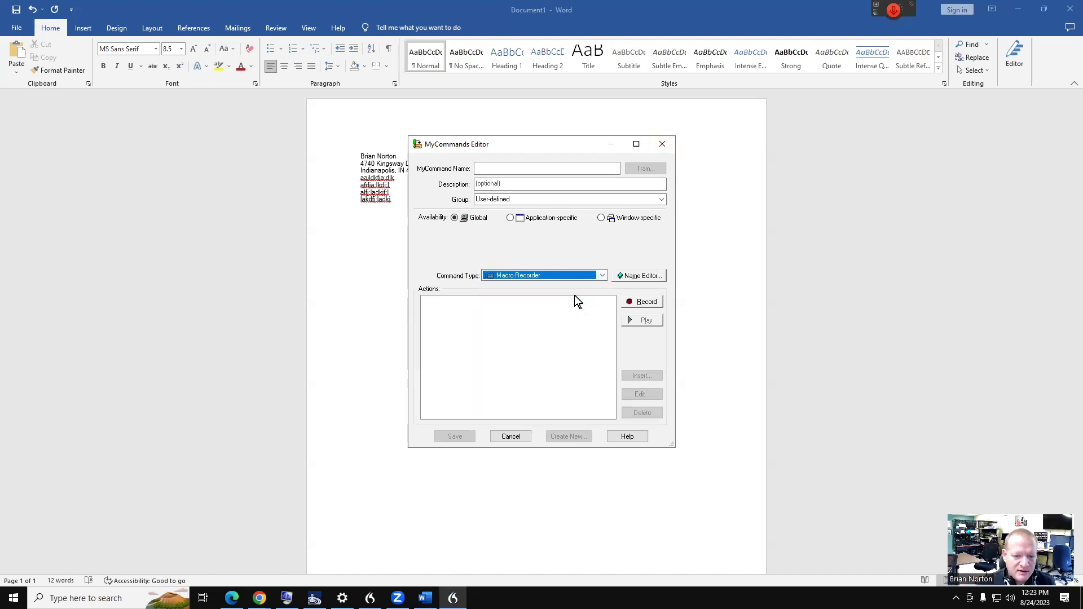
left_click(602, 275)
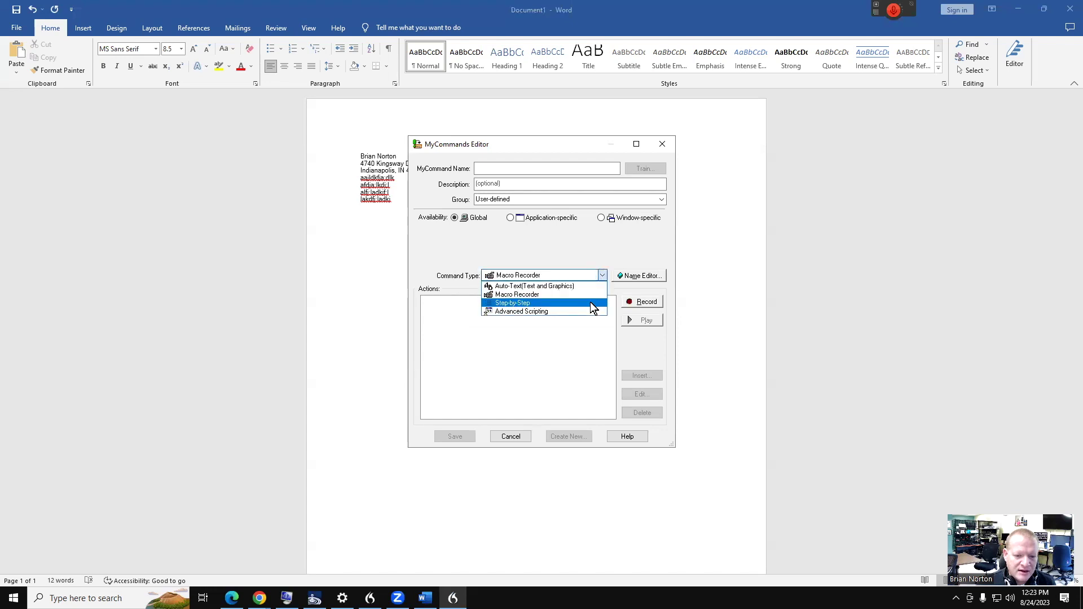
left_click(591, 302)
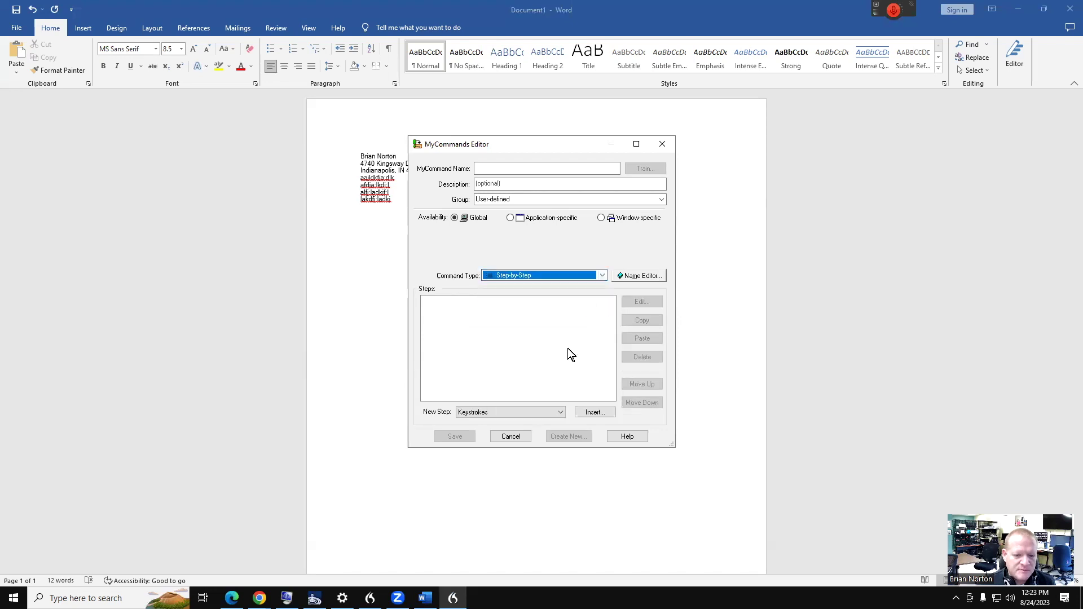
left_click(602, 275)
left_click(596, 287)
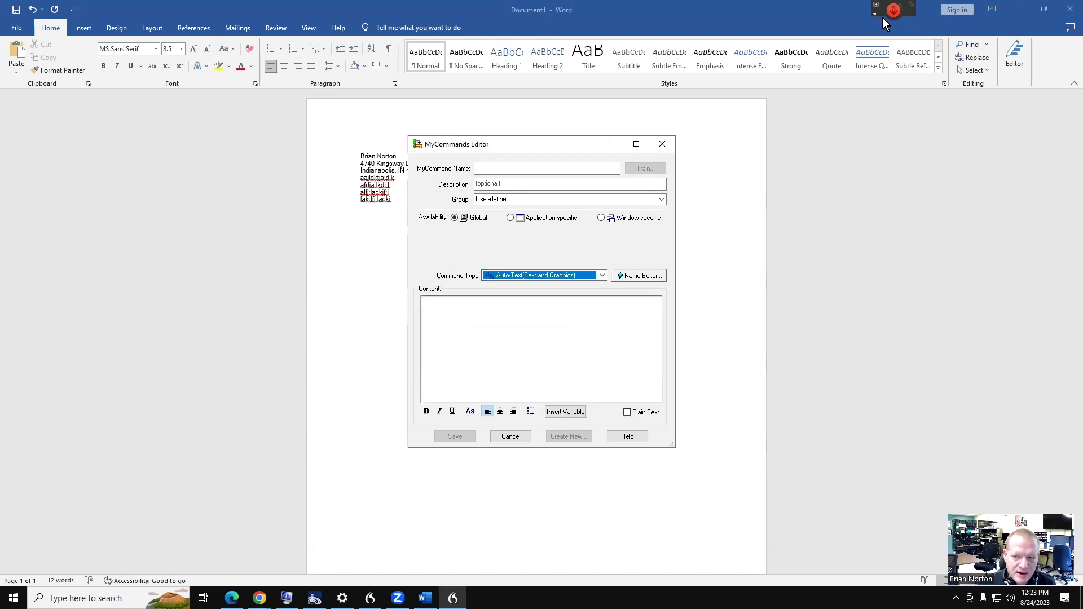
mouse_move(880, 14)
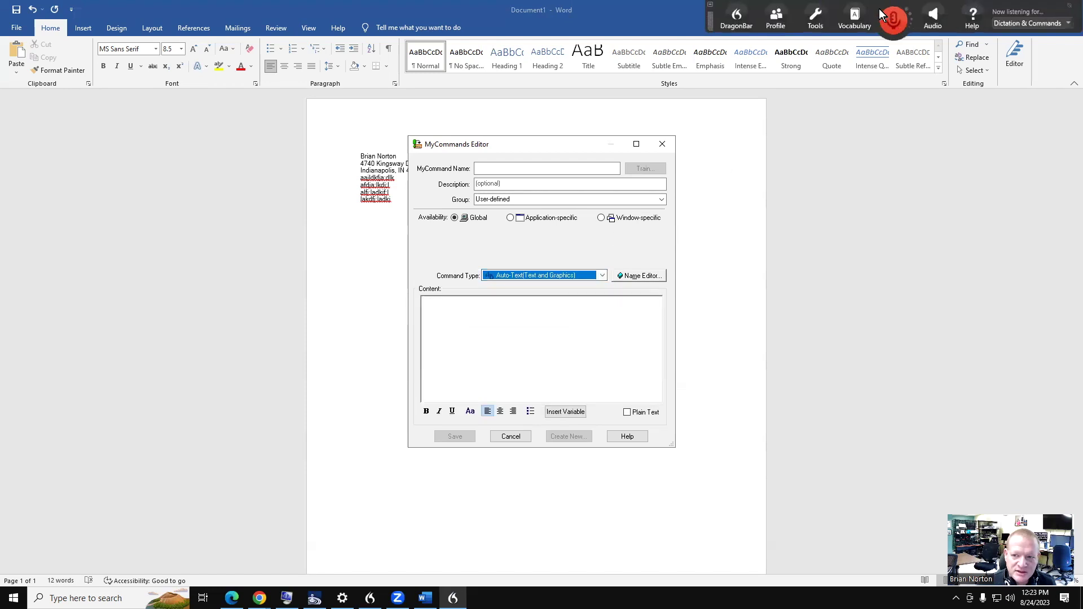
Open the DragonBar Tools menu showing Manage Custom Commands and other tools
left_click(817, 16)
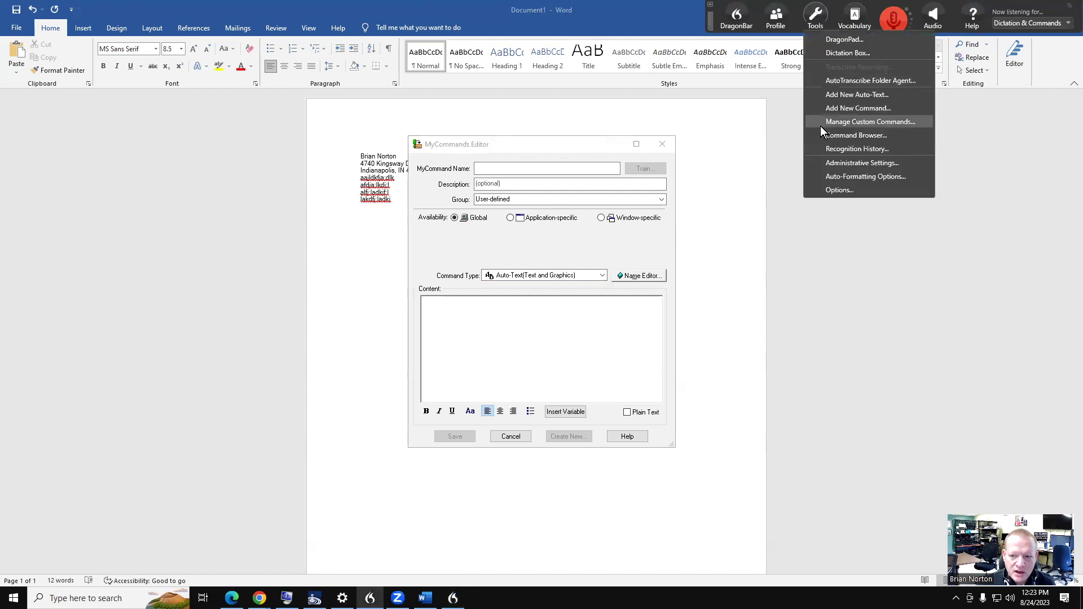